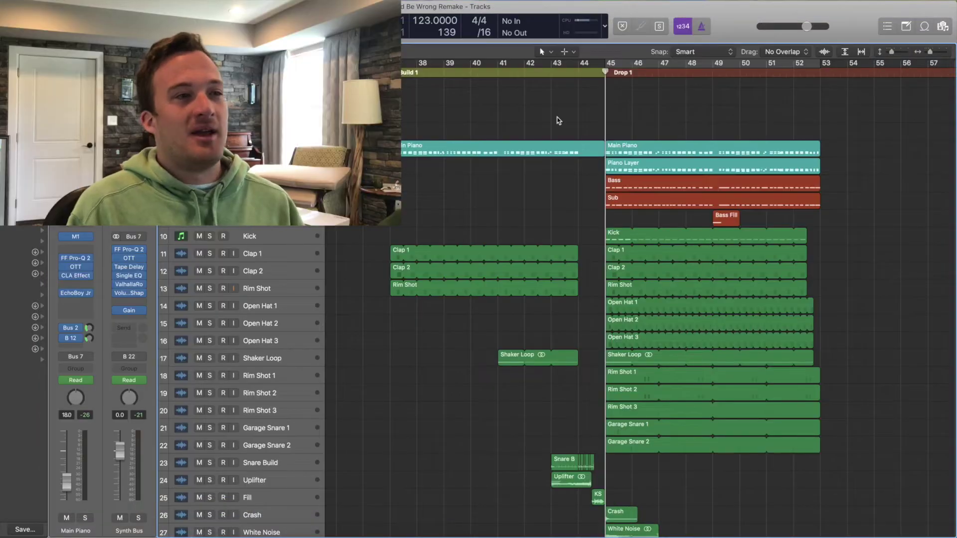
# - Solo and play the Main Piano region in the build before Drop 1, showing its notes in an enlarged Piano Roll
pyautogui.press('s')
pyautogui.hotkey('alt', ',')
pyautogui.press('space')
pyautogui.doubleClick(447, 147)
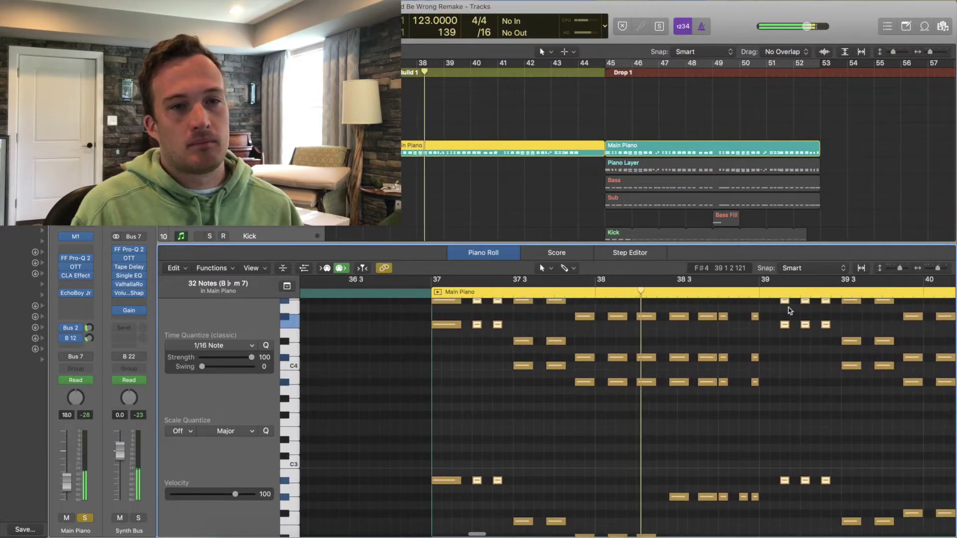
pyautogui.moveTo(816, 244); pyautogui.dragTo(816, 194)
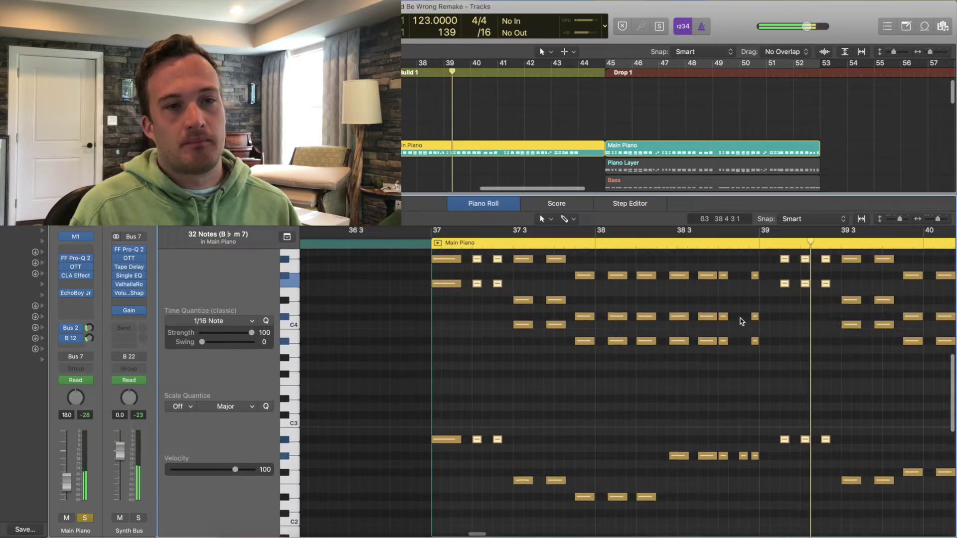
pyautogui.press('space')
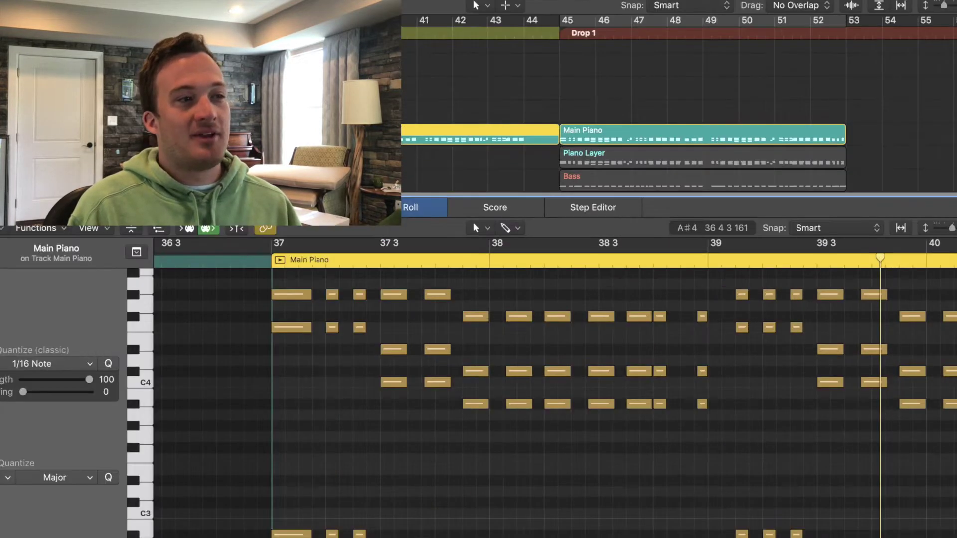
# - Open the Main Piano's M1 instrument and its Pro-Q 2, CLA Effects and EchoBoy Jr. plug-ins to examine their settings
pyautogui.click(76, 237)
pyautogui.moveTo(23, 8); pyautogui.dragTo(722, 156)
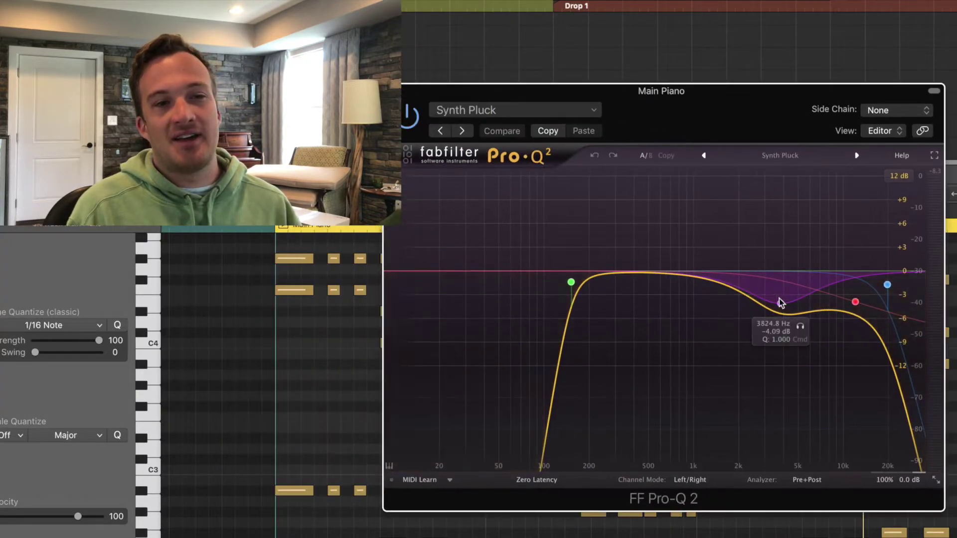
pyautogui.click(780, 303)
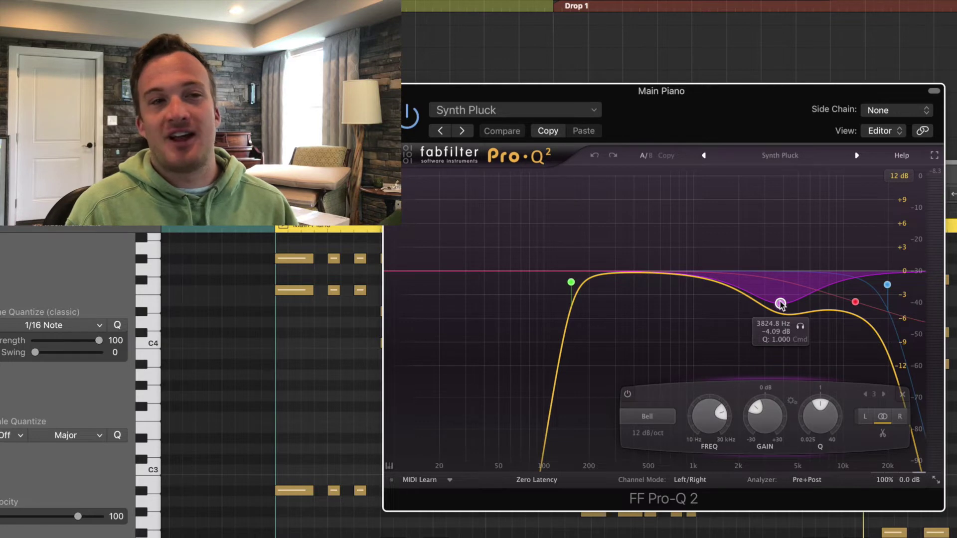
pyautogui.moveTo(120, 29); pyautogui.dragTo(892, 189)
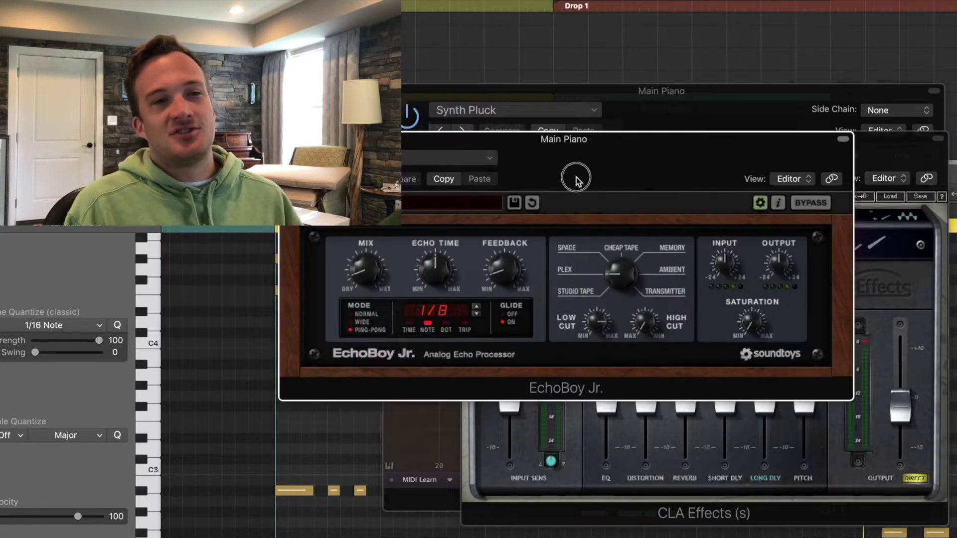
pyautogui.moveTo(576, 178); pyautogui.dragTo(670, 202)
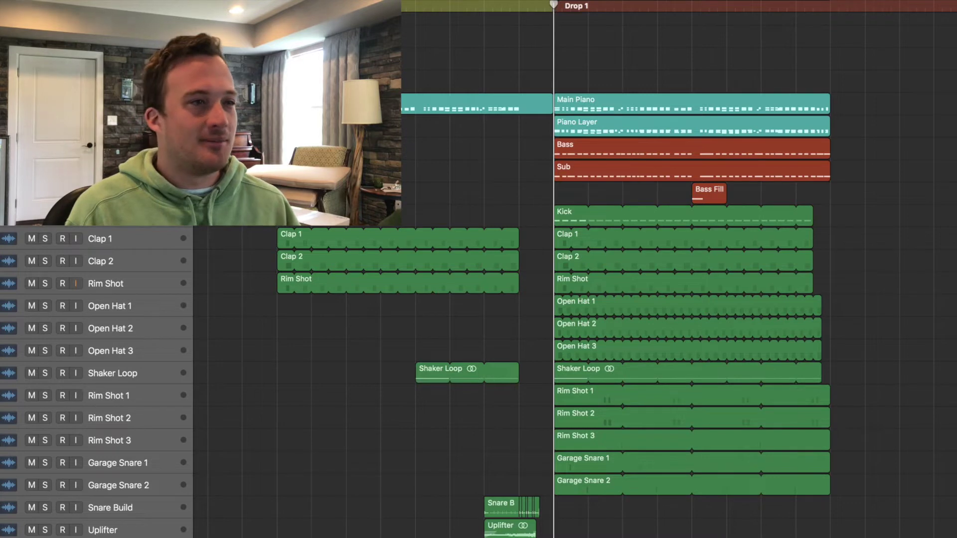
# - Solo the Main Piano and Piano Layer regions together and play them from the start of Drop 1
pyautogui.hotkey('ctrl', 's')
pyautogui.press('space')
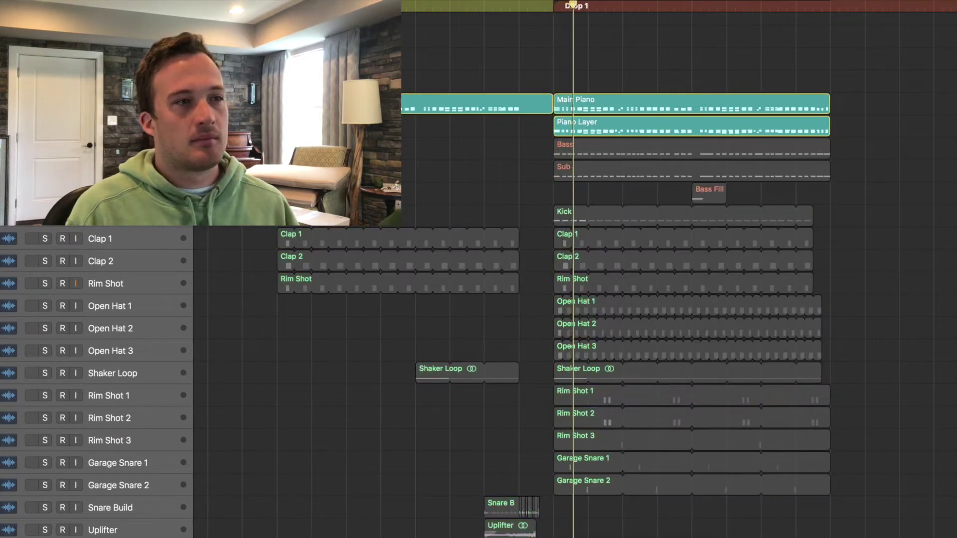
pyautogui.hscroll(5, 403, 91)
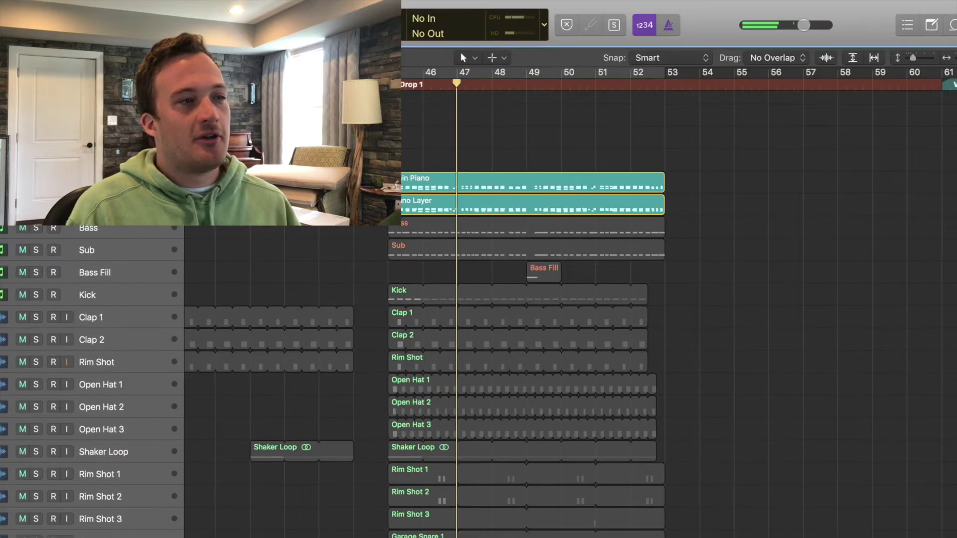
# - Open the Piano Layer's Nexus 2 instrument and its Pro-Q 2 and OTT plug-ins to examine their settings
pyautogui.click(414, 237)
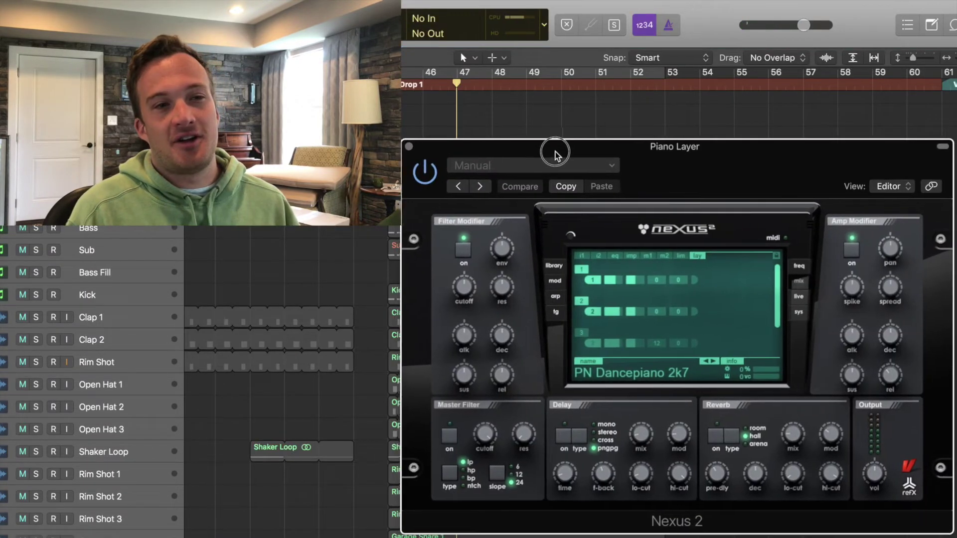
pyautogui.moveTo(520, 173); pyautogui.dragTo(555, 150)
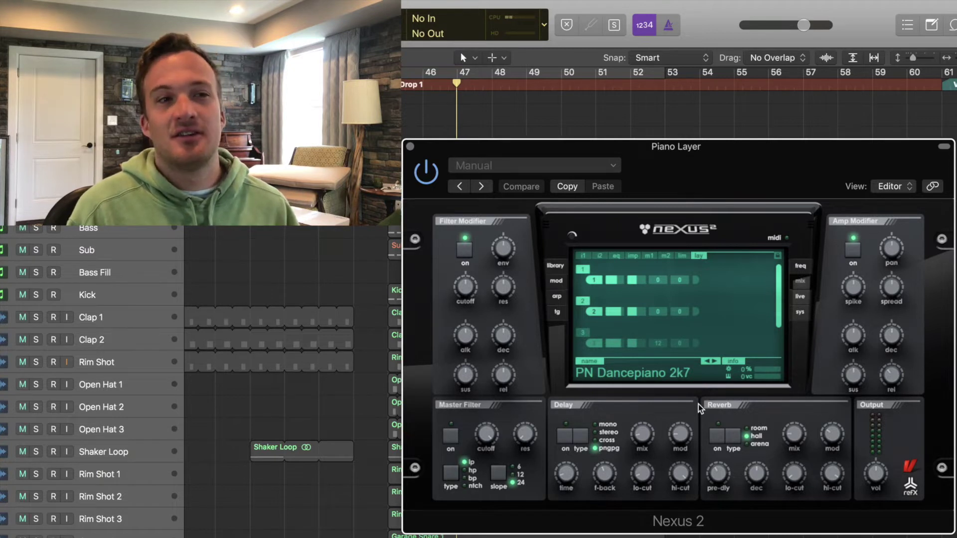
pyautogui.scroll(-1, 605, 297)
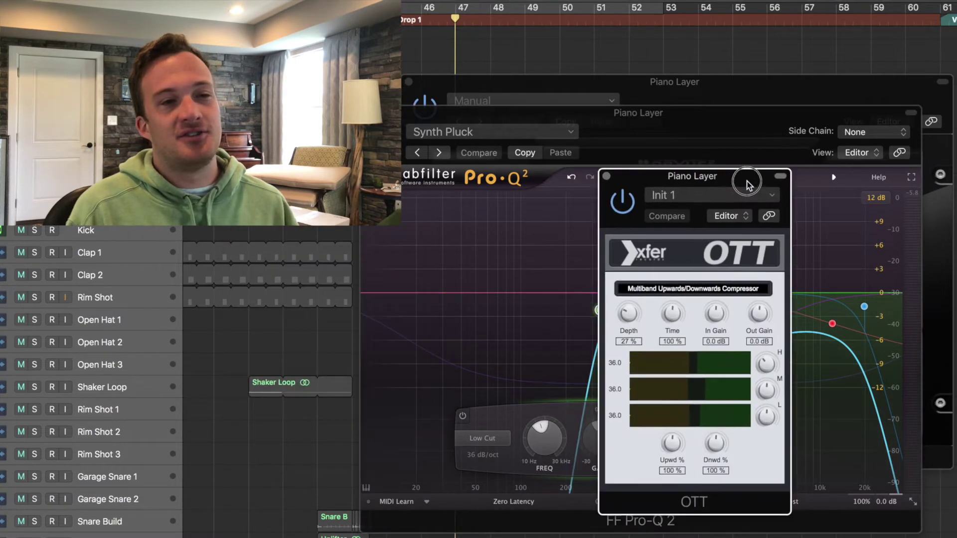
pyautogui.moveTo(747, 182); pyautogui.dragTo(757, 186)
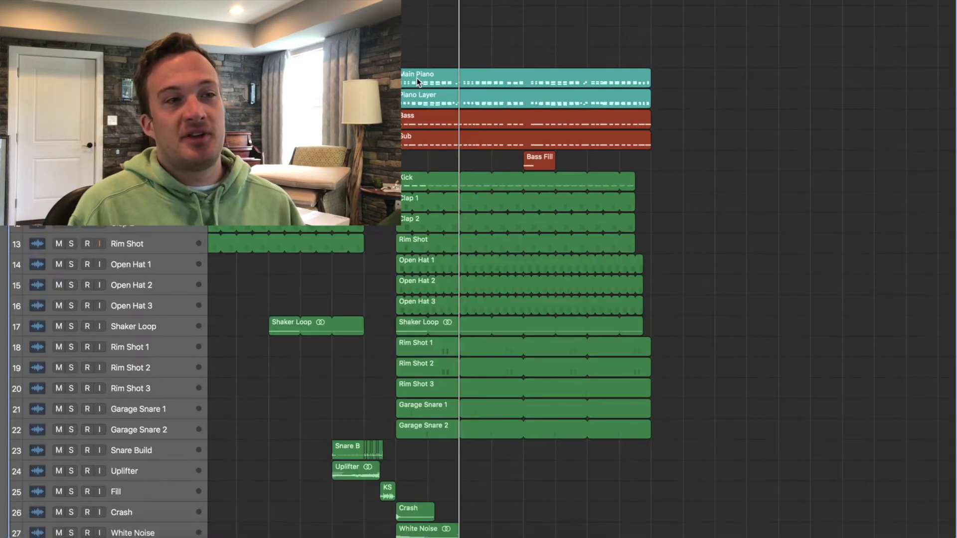
# - Compare the notes of the Main Piano and Piano Layer regions of Drop 1 in the Piano Roll, and close the editor
pyautogui.click(417, 78)
pyautogui.doubleClick(416, 78)
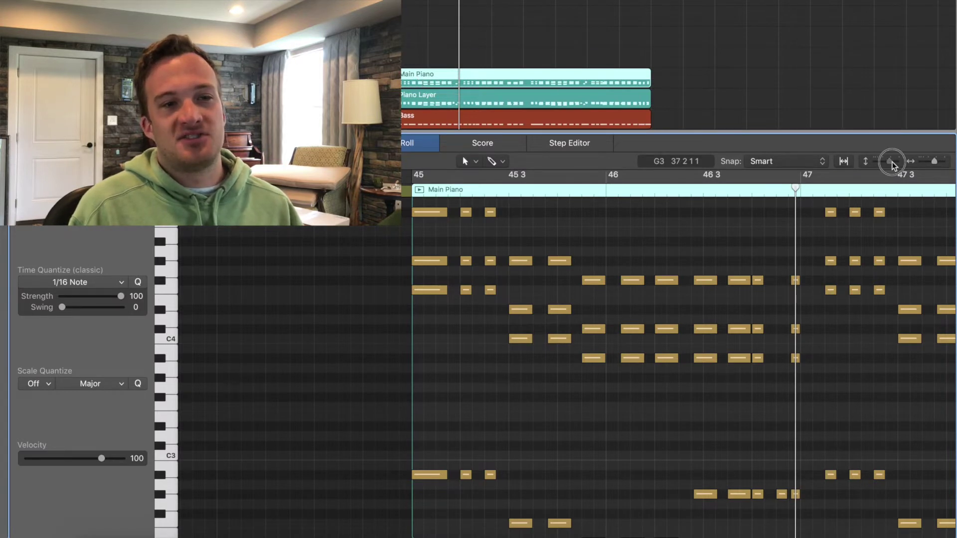
pyautogui.moveTo(892, 164); pyautogui.dragTo(890, 163)
pyautogui.hscroll(5, 538, 341)
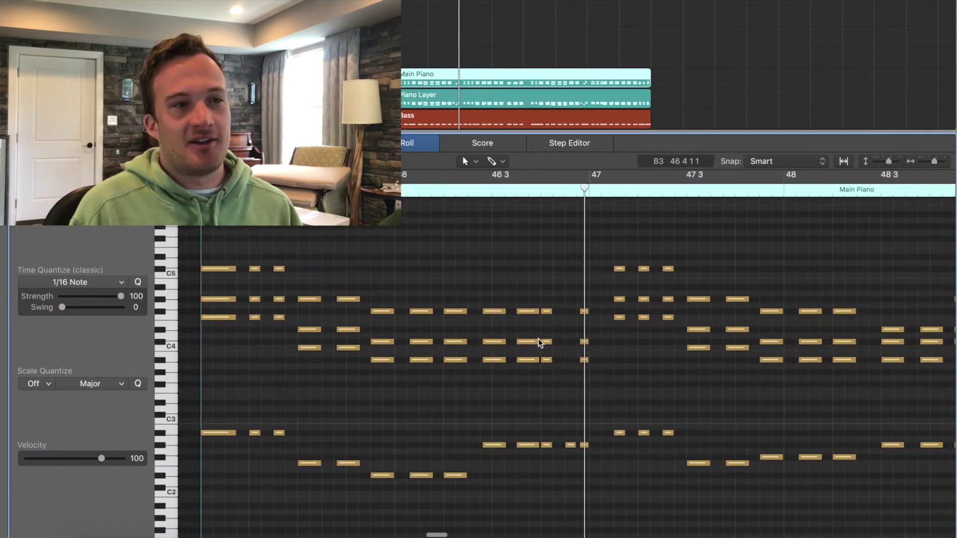
pyautogui.click(467, 98)
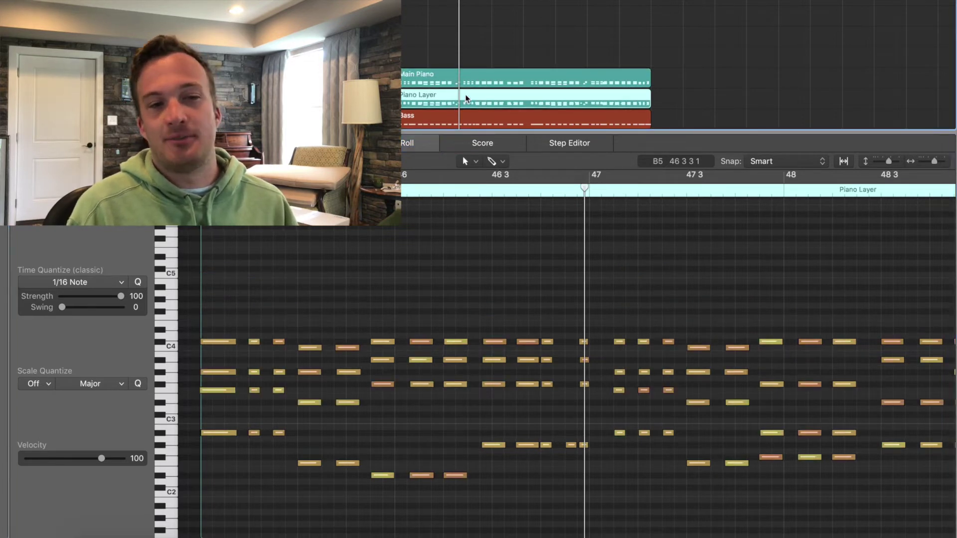
pyautogui.press('e')
# - Solo and play the Bass region of Drop 1 with the Piano Roll open to examine its notes
pyautogui.click(429, 119)
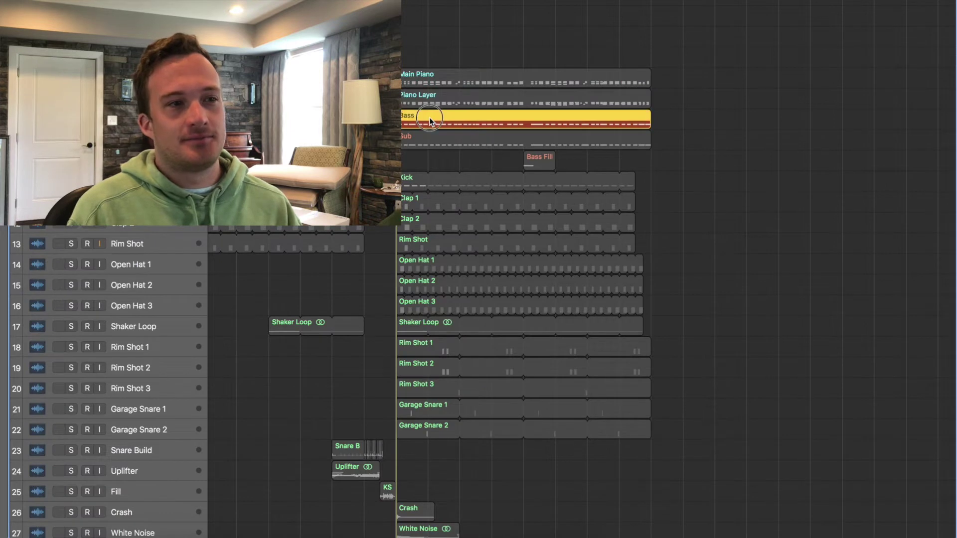
pyautogui.press('e')
pyautogui.press('space')
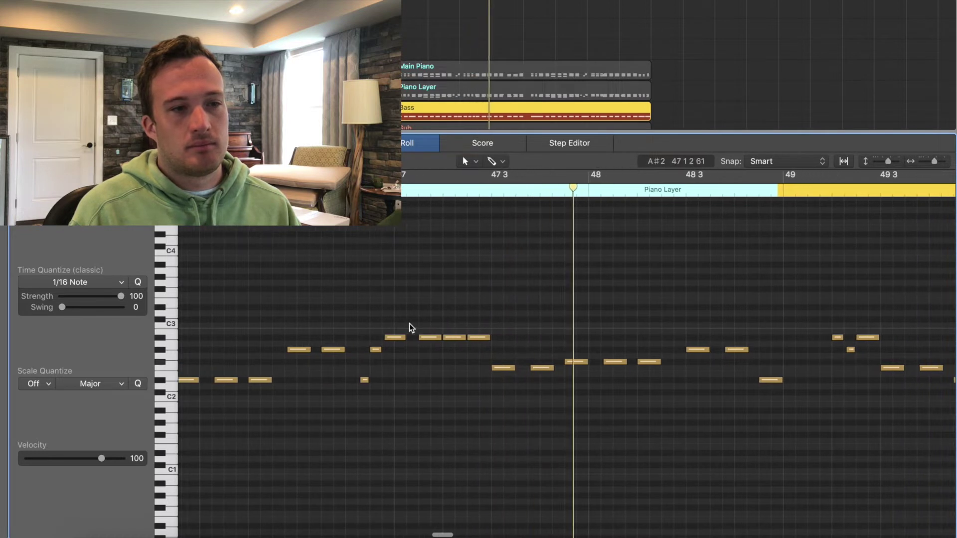
pyautogui.hscroll(-5, 412, 327)
pyautogui.click(452, 196)
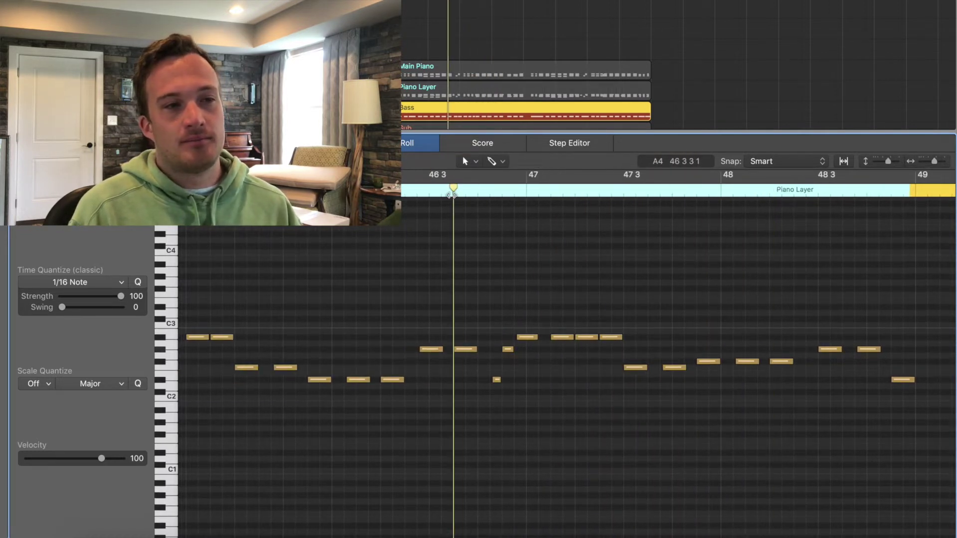
pyautogui.press('space')
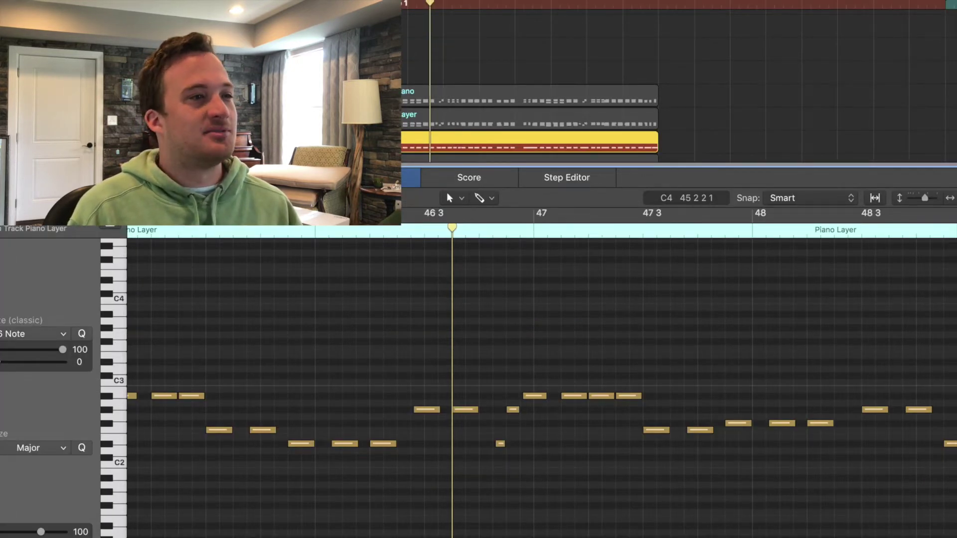
# - Open the Bass track's Nexus 2 instrument to examine its preset, and audition the Bass Fill region in solo
pyautogui.click(419, 157)
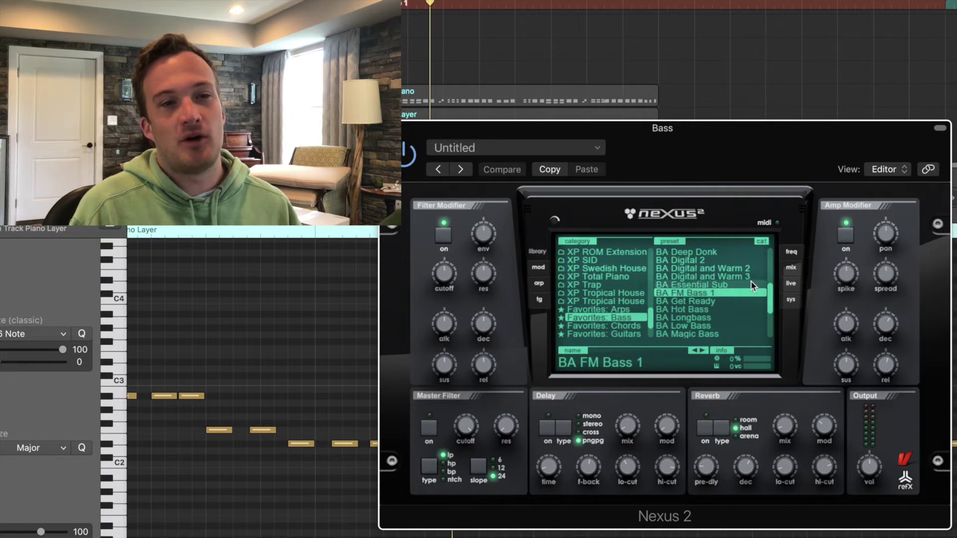
pyautogui.click(802, 266)
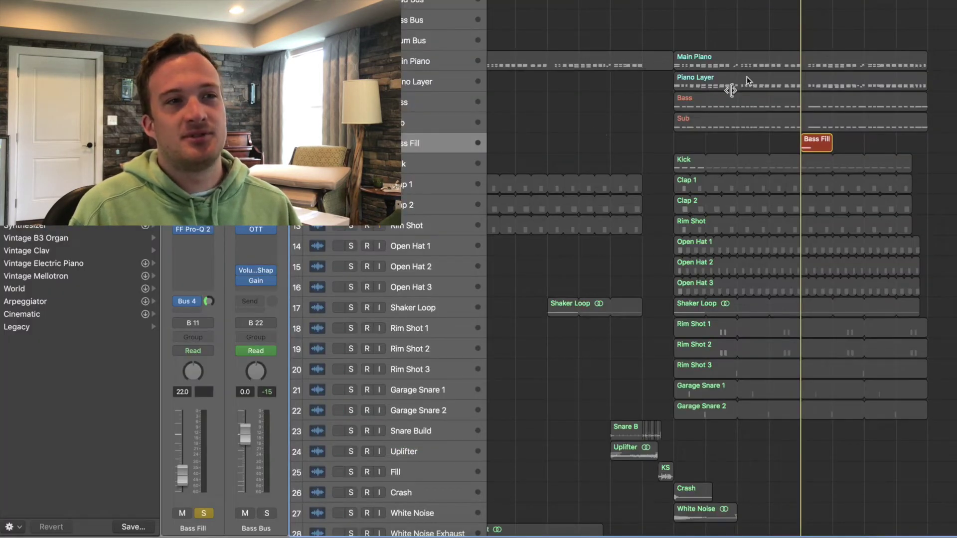
pyautogui.press('space')
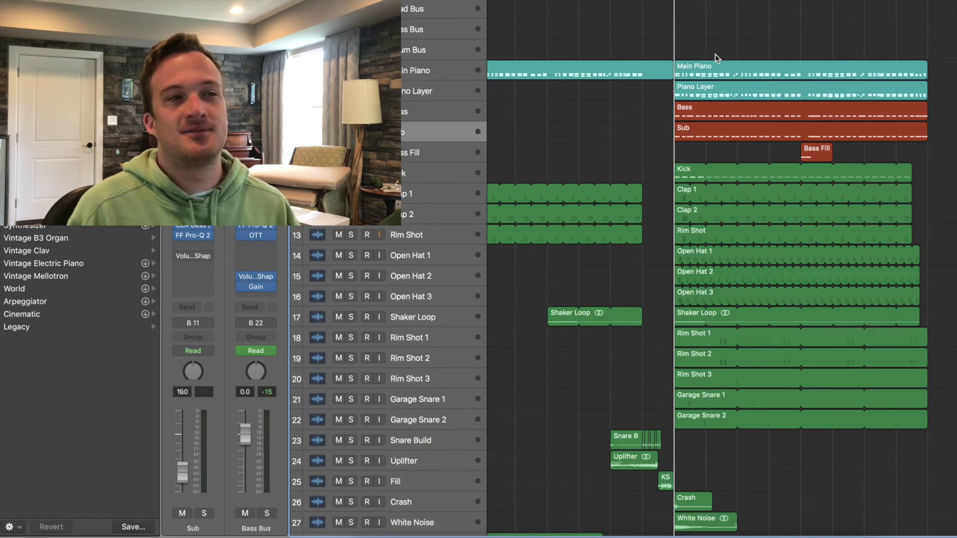
# - Play the drum regions from Kick to Garage Snare 2 in solo from the start of Drop 1
pyautogui.doubleClick(715, 67)
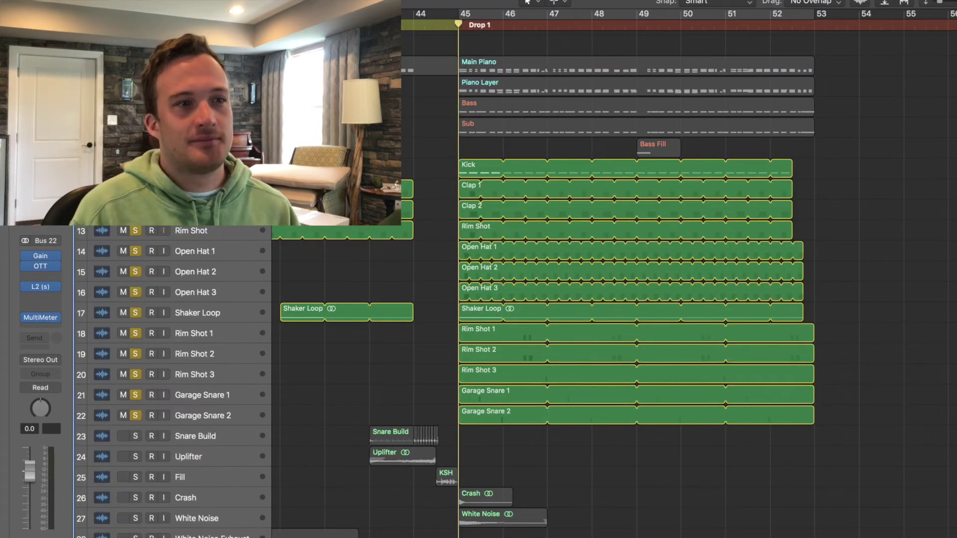
pyautogui.press('space')
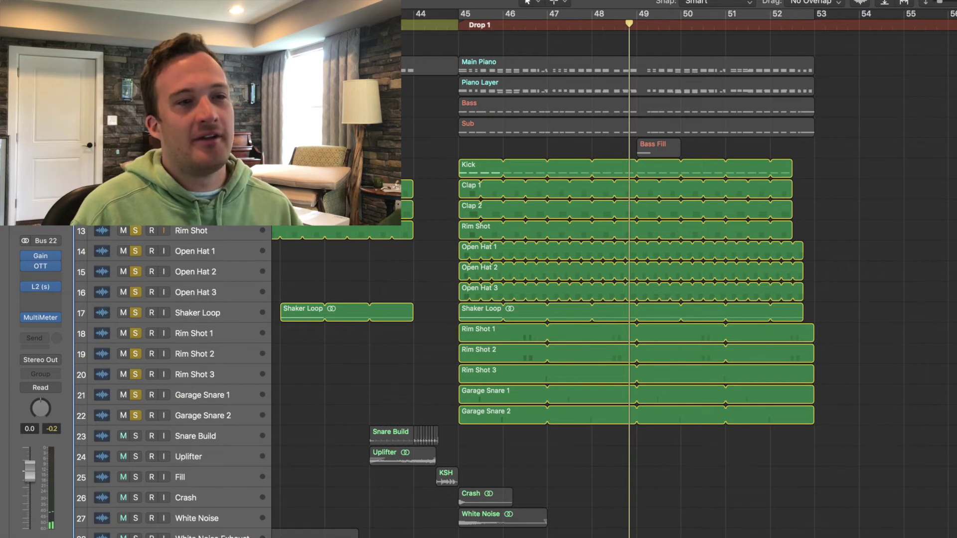
# - Narrow the solo to the Rim Shot 1 to Garage Snare 2 tracks and play them from bar 45
pyautogui.moveTo(135, 169); pyautogui.dragTo(135, 313)
pyautogui.click(460, 29)
pyautogui.scroll(5, 340, 352)
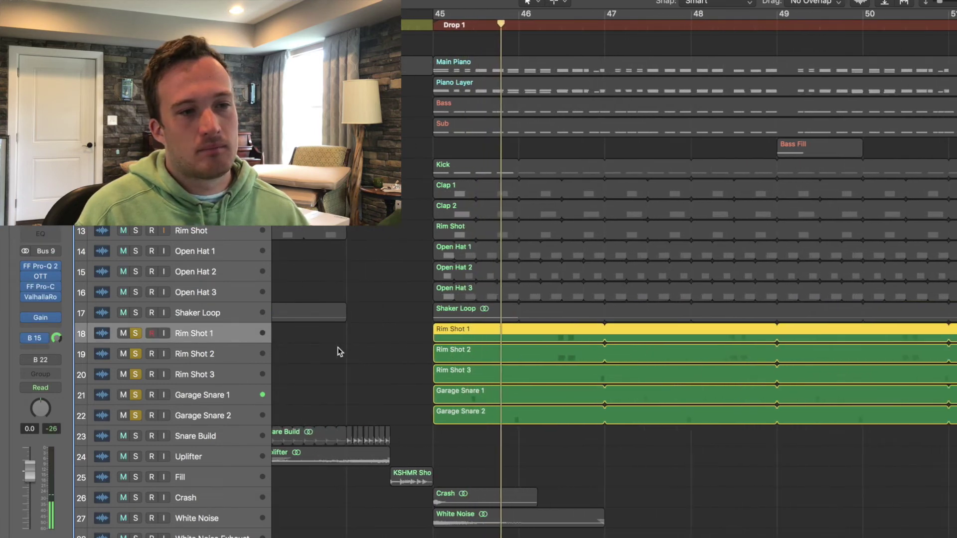
pyautogui.scroll(5, 337, 348)
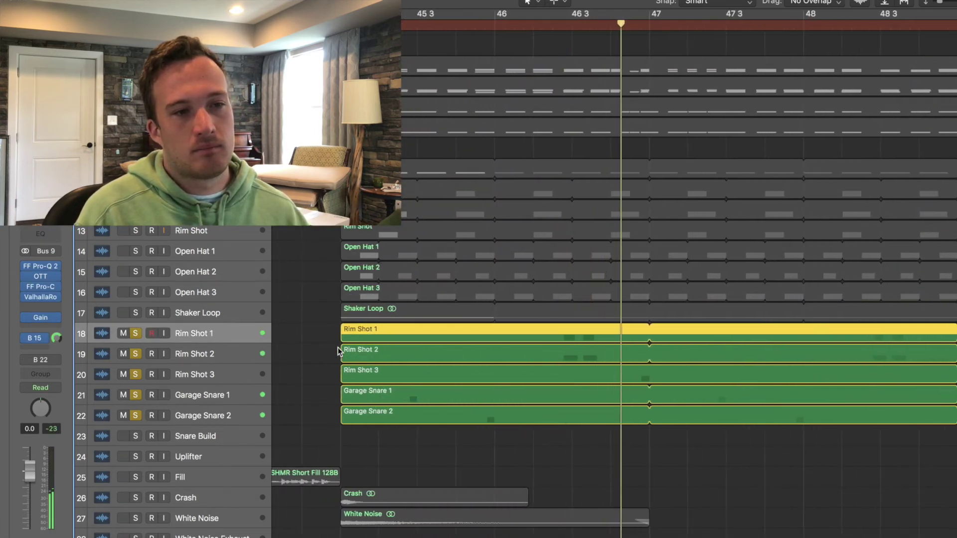